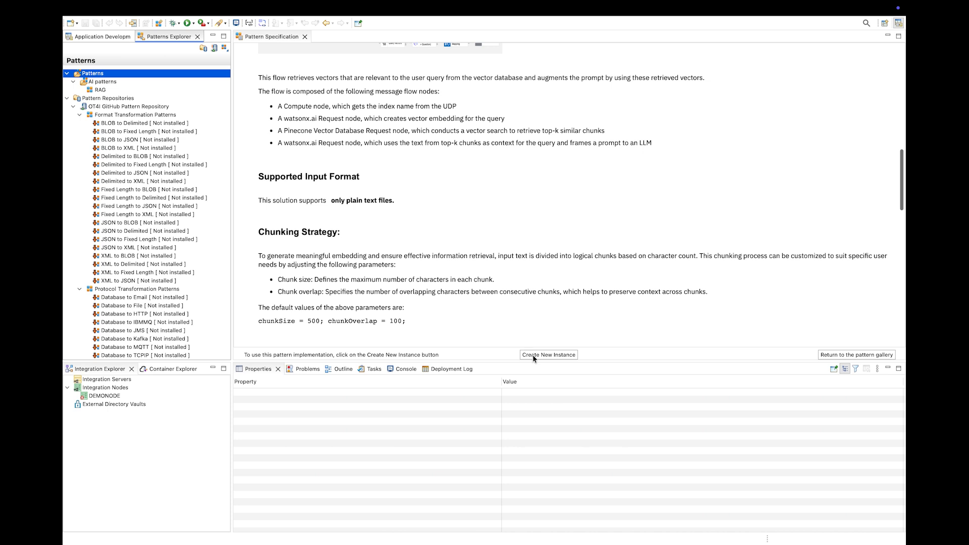
Create a new instance of the RAG pattern named test.
left_click(533, 356)
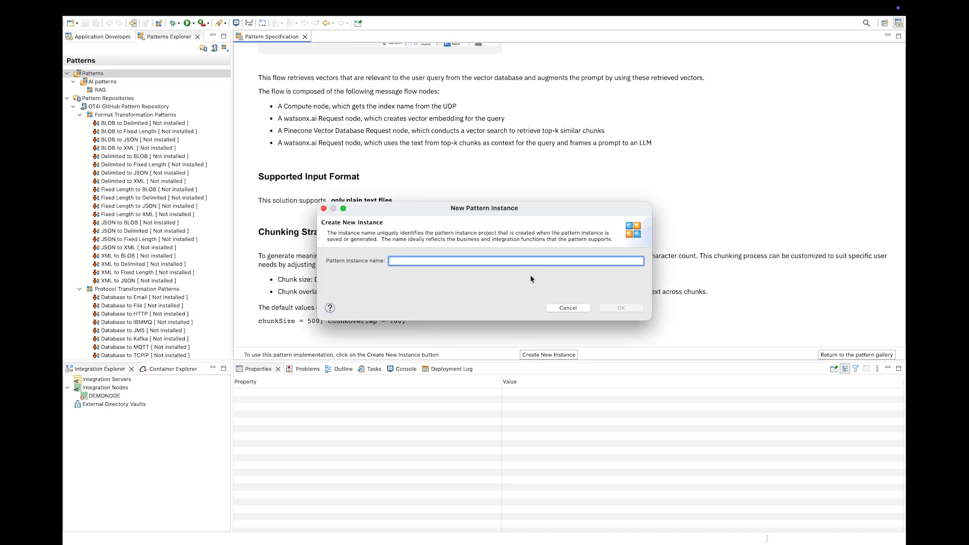
type("test")
left_click(612, 308)
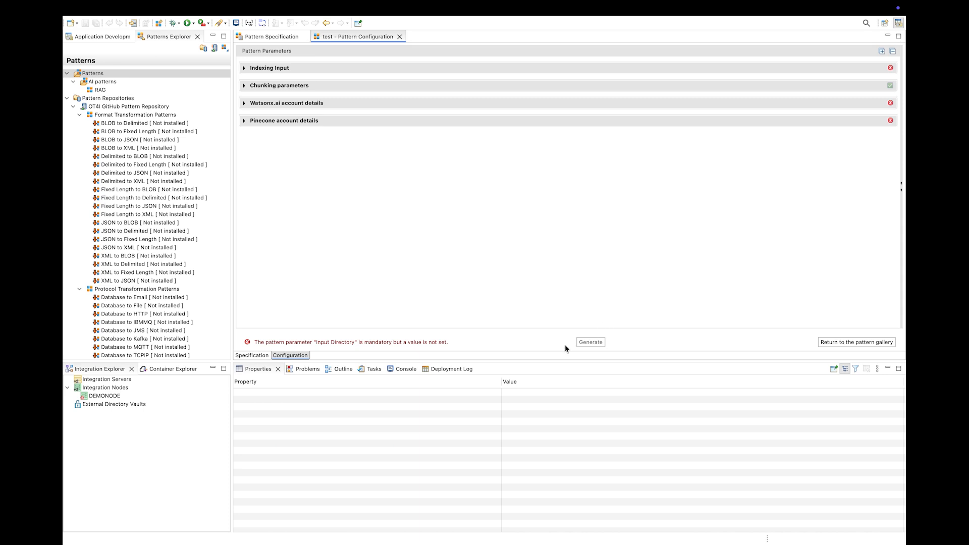
Create a rag-demo folder on the Desktop as the indexing input directory and set the filename pattern to *.txt.
left_click(246, 69)
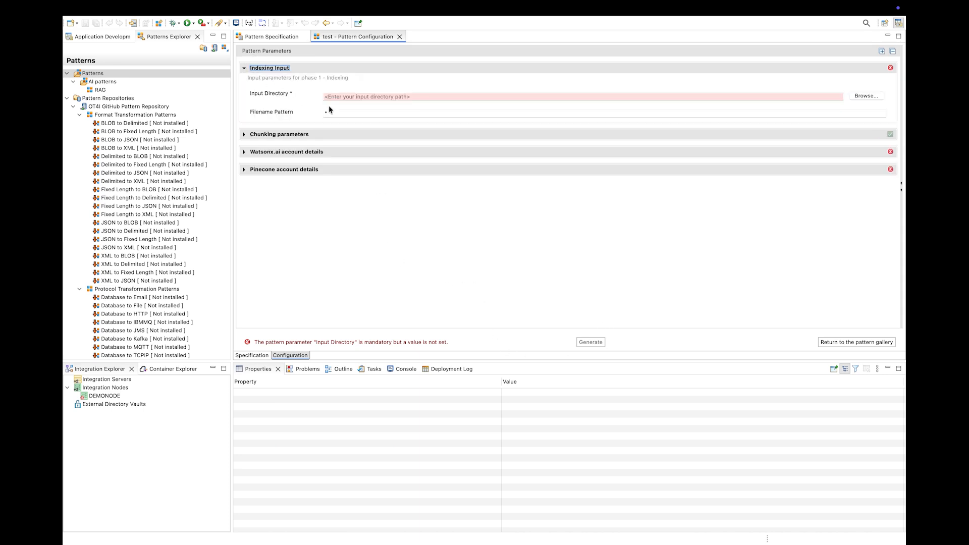
left_click(866, 96)
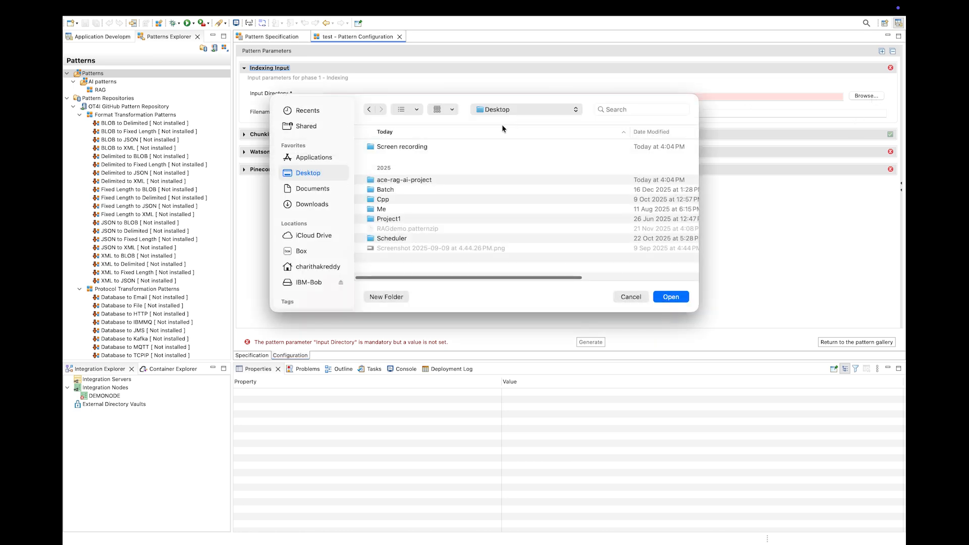
left_click(387, 297)
type("rag-demo")
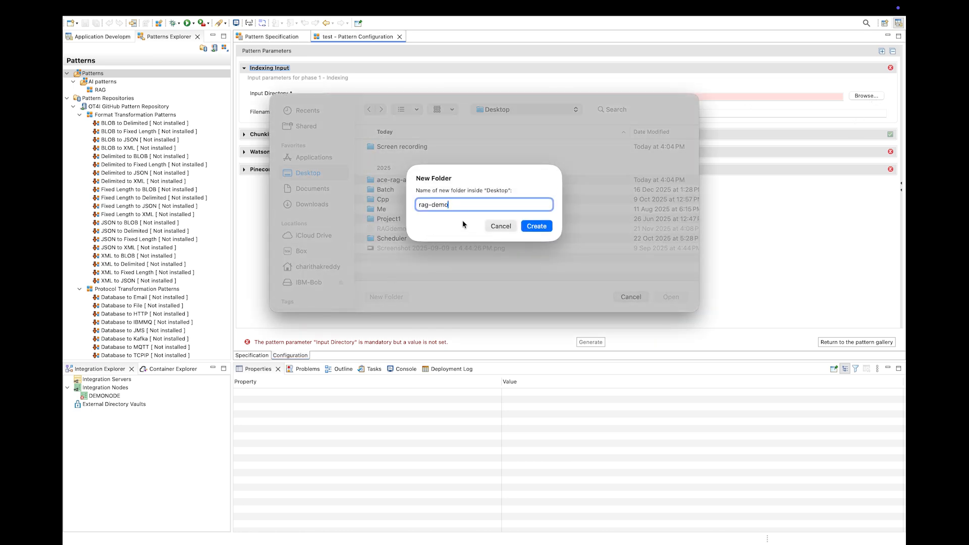
left_click(536, 227)
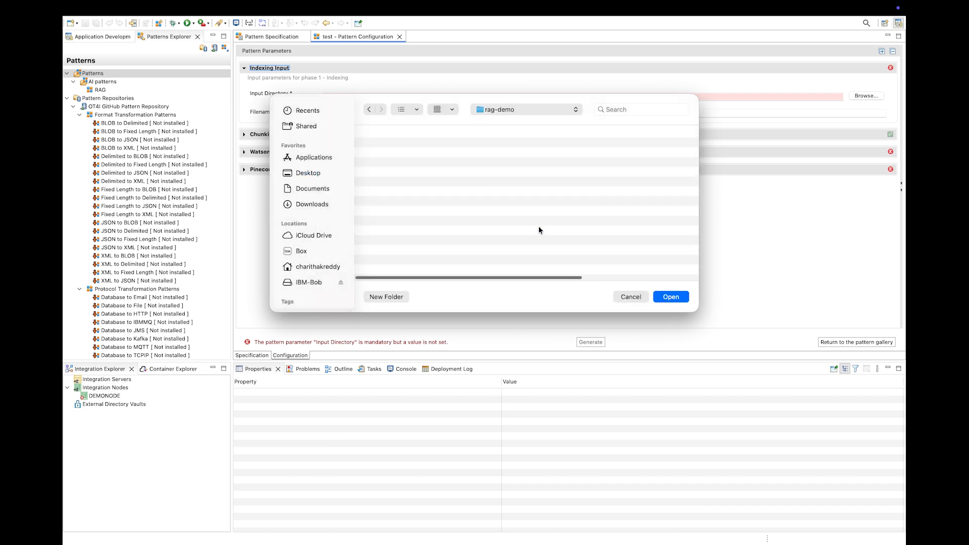
left_click(671, 298)
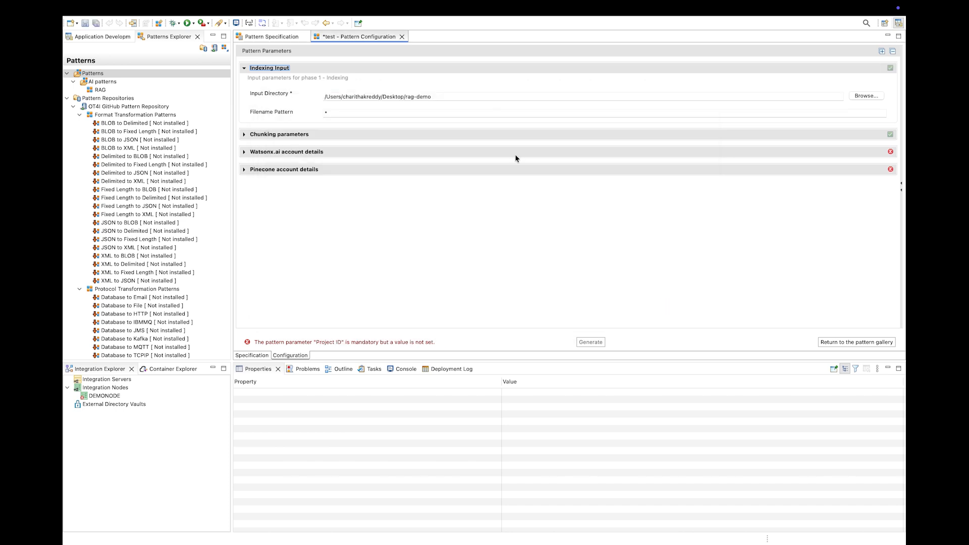
left_click(346, 113)
type(".txt")
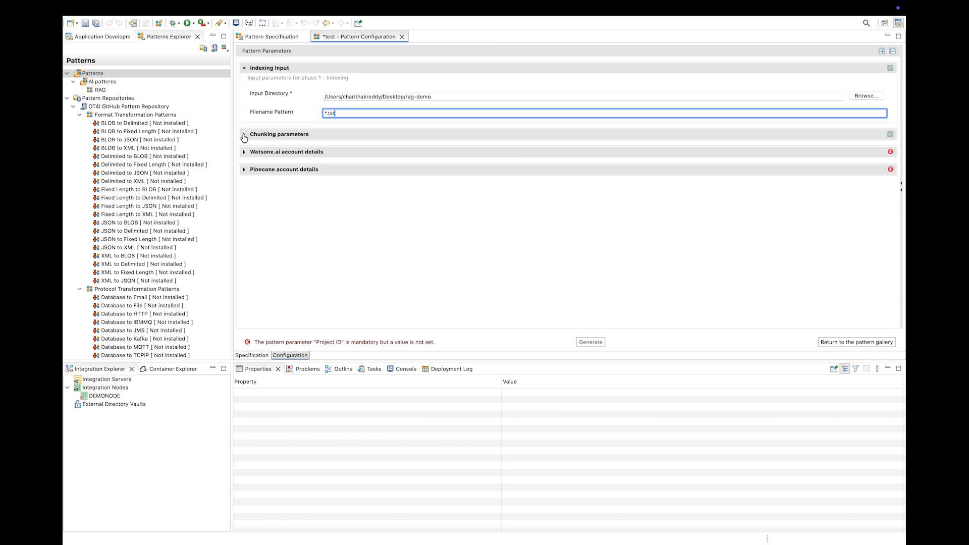
Set the project ID in the Watsonx.ai account details to my-project-id.
left_click(262, 152)
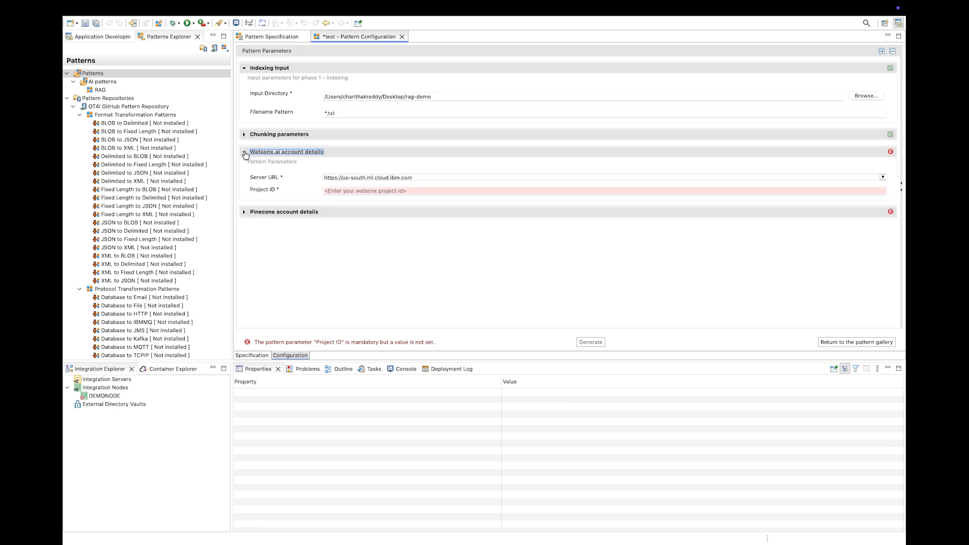
left_click(343, 194)
type("my-project-id")
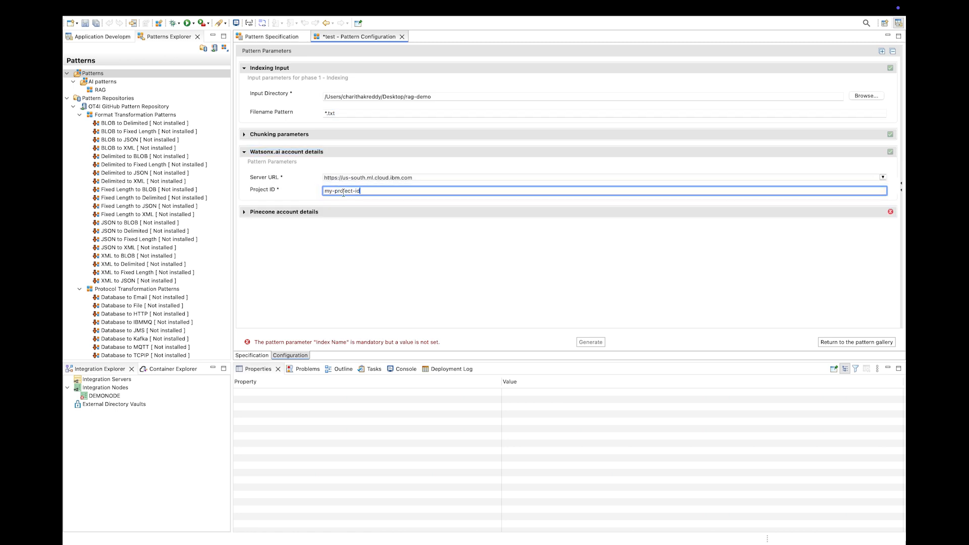
Set the Pinecone index name to rag-demo and the dimension to 1024, and generate the pattern instance.
left_click(244, 214)
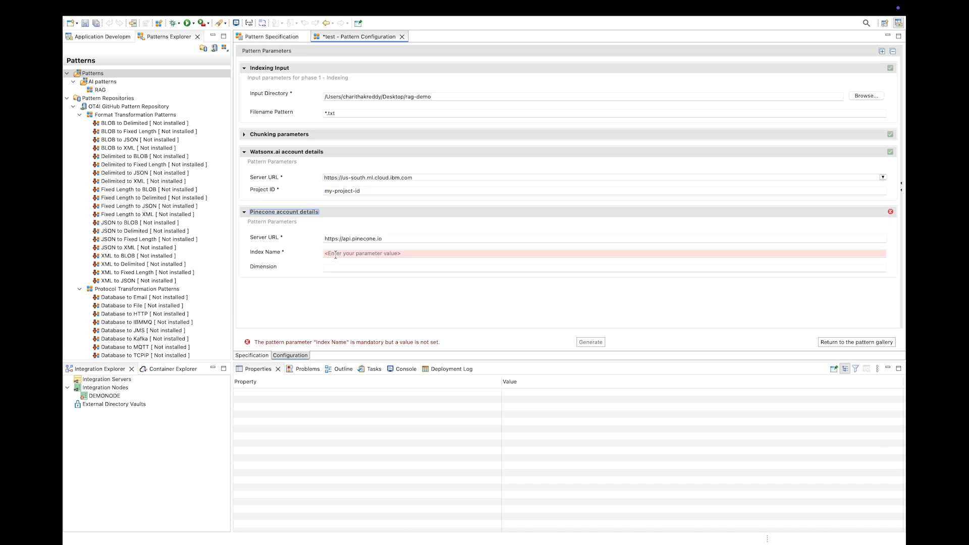
left_click(336, 256)
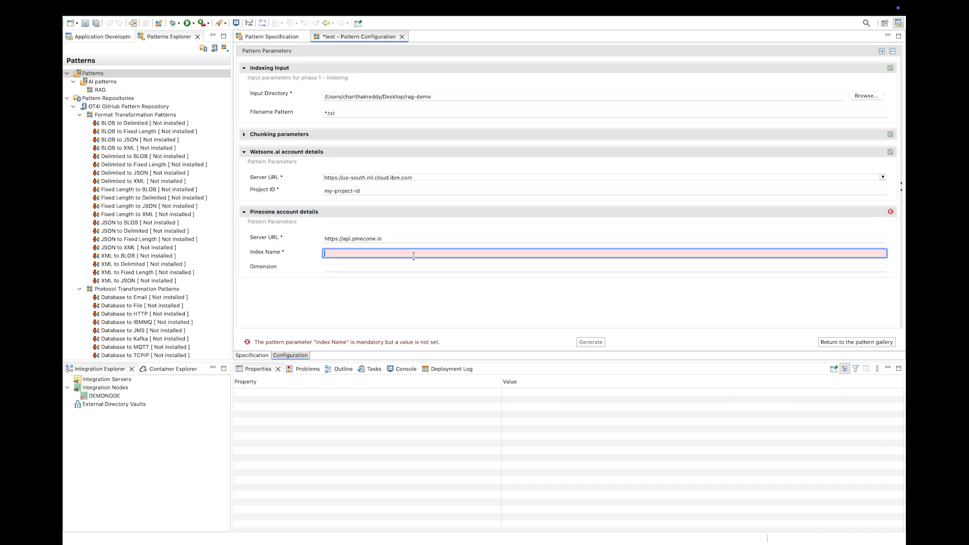
type("rag-demo")
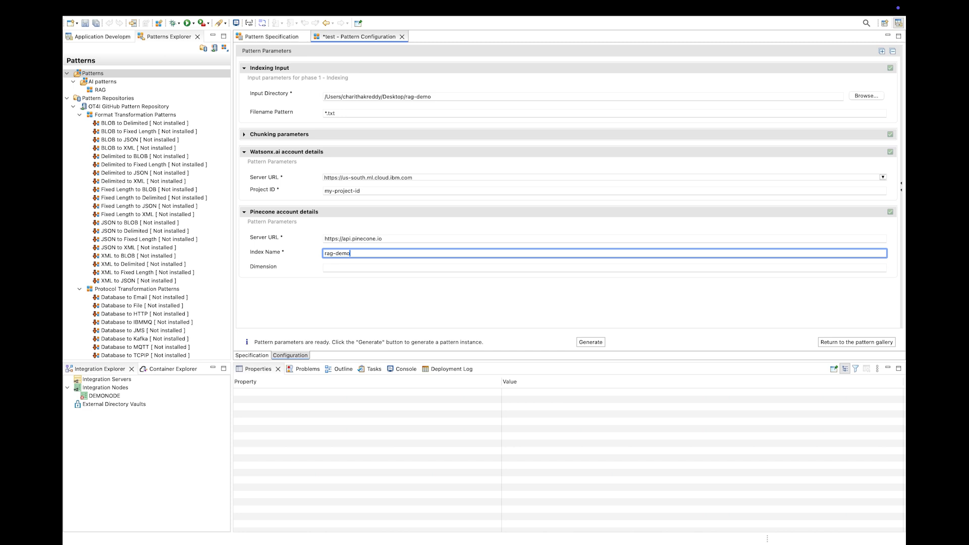
left_click(433, 267)
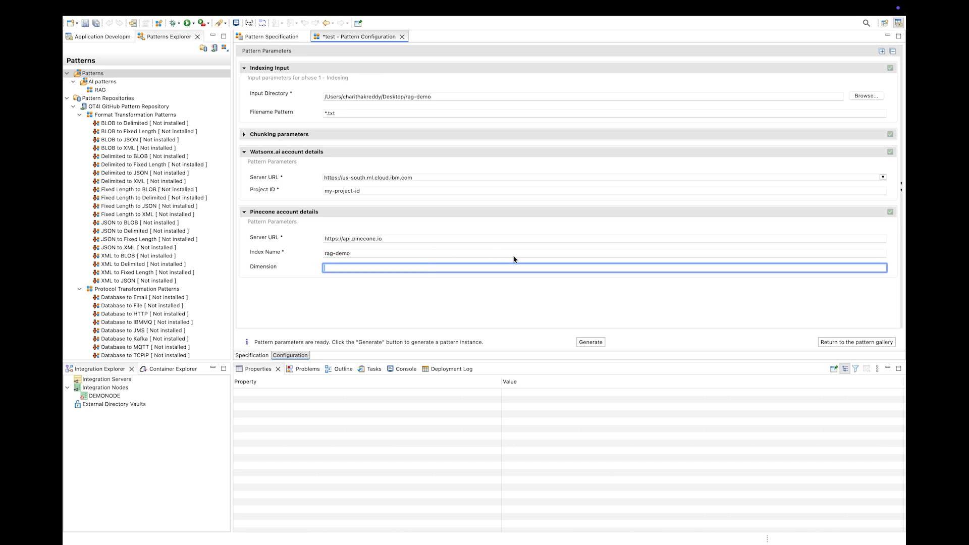
type("1024")
left_click(568, 292)
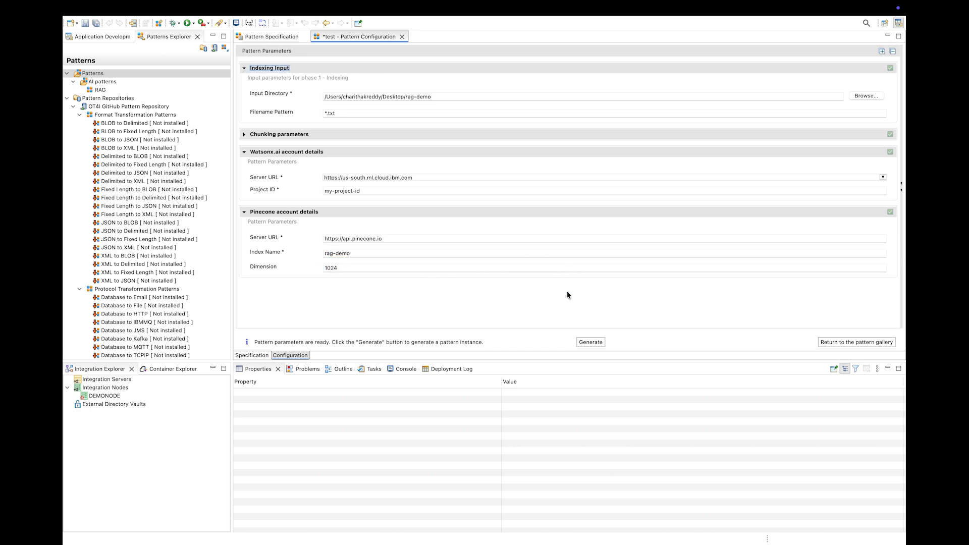
left_click(588, 343)
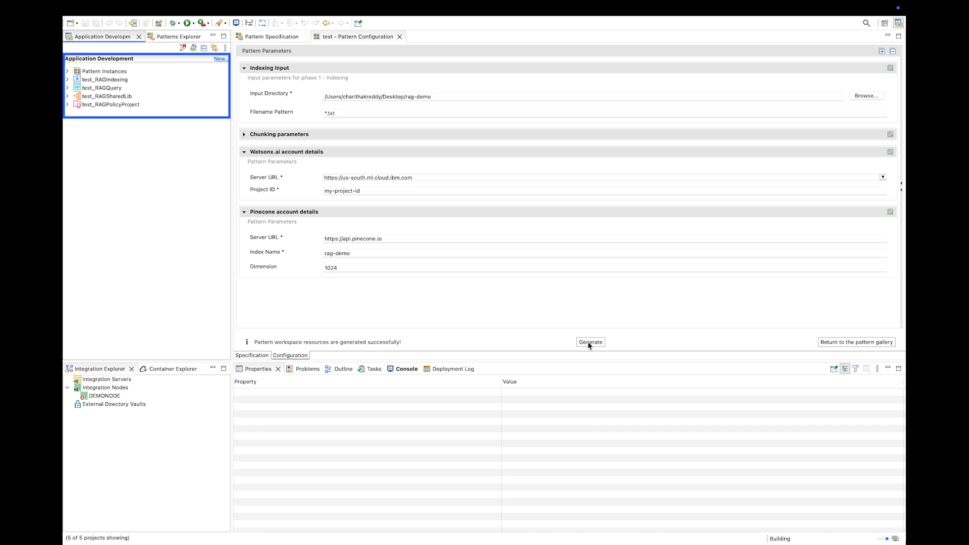
Set up a local integration server TEST_SERVER with external vault access, entering the vault key and creating the vault TEST_EXT_DIR_VAULT.
right_click(150, 383)
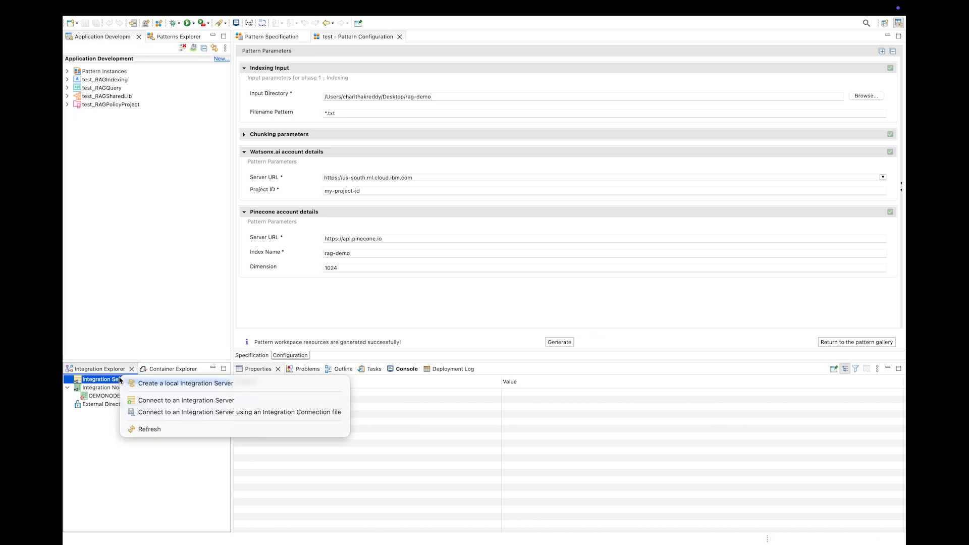
left_click(132, 382)
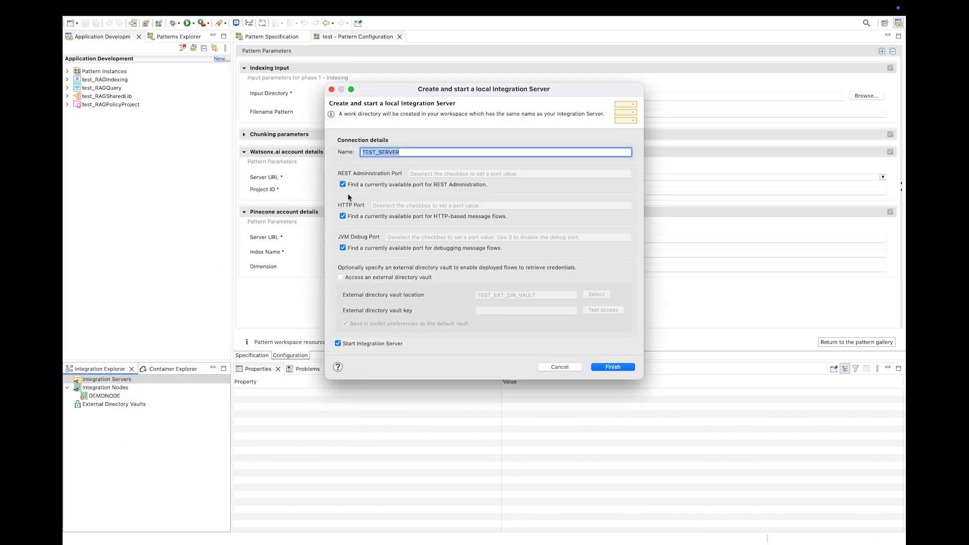
left_click(341, 277)
left_click(490, 311)
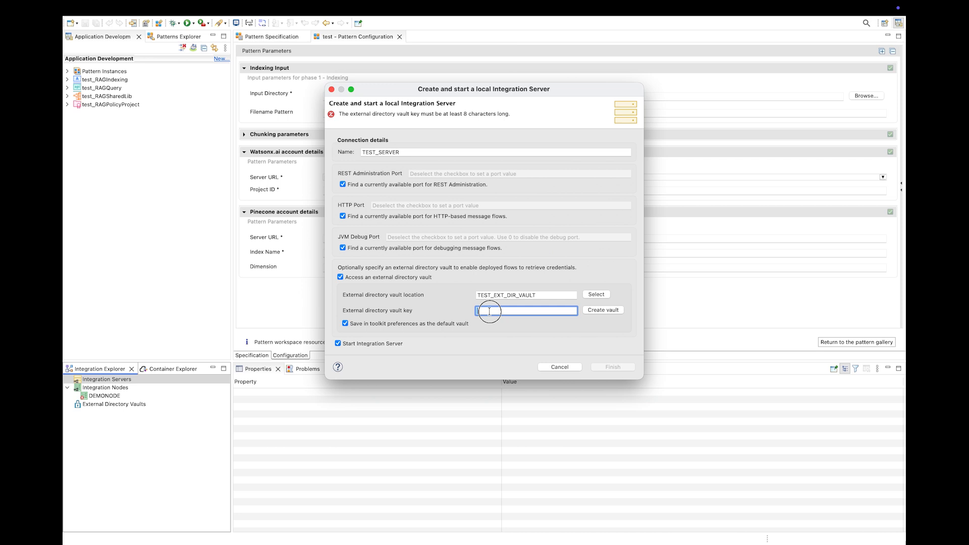
type("********")
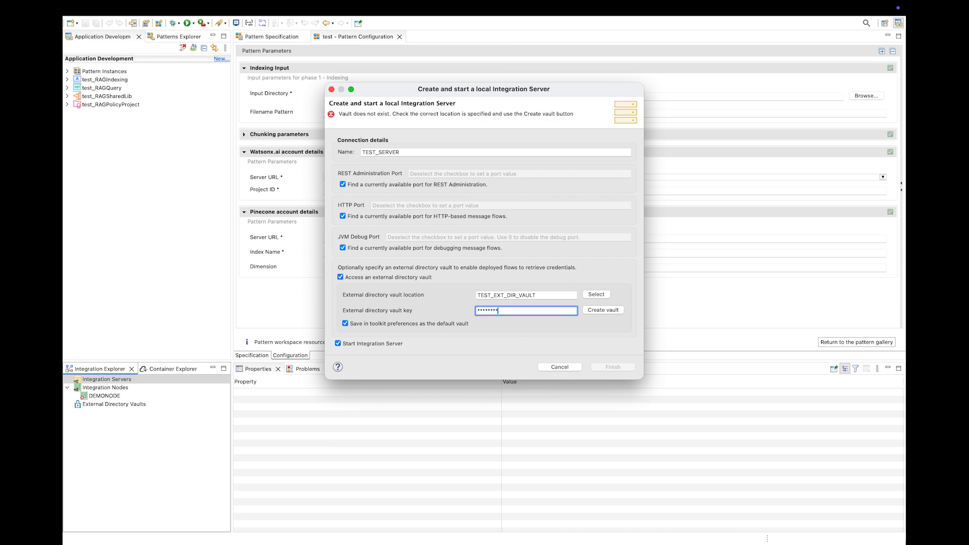
left_click(594, 310)
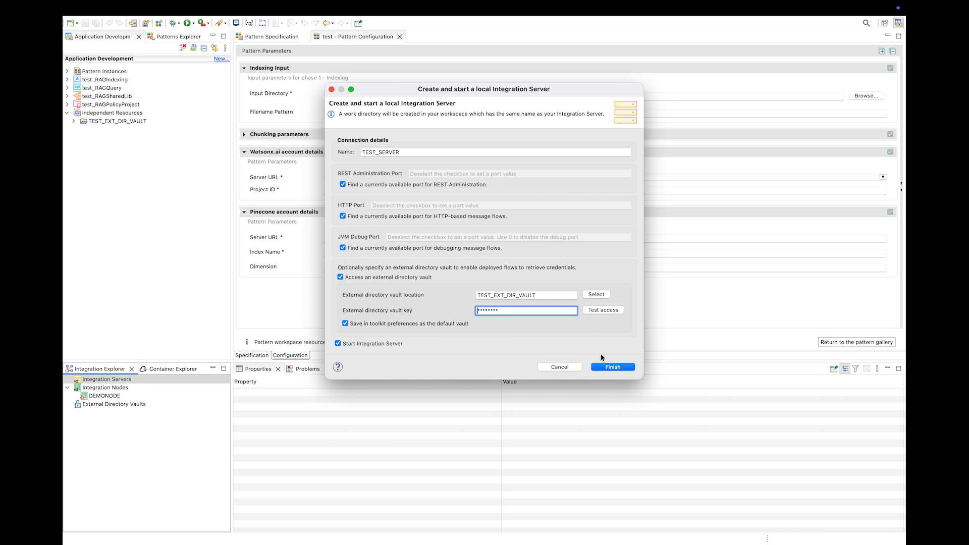
Create and start the configured TEST_SERVER and expand the list of integration servers.
left_click(605, 368)
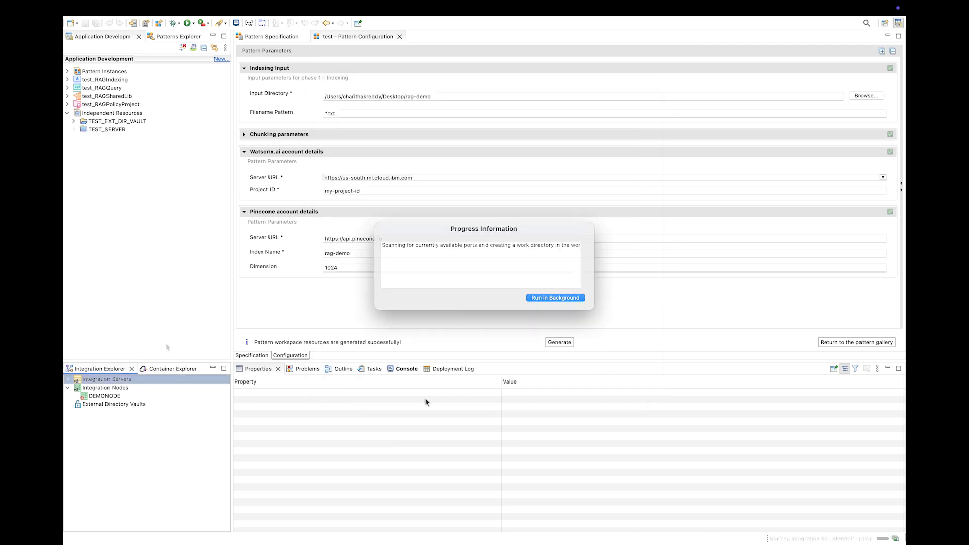
left_click(68, 380)
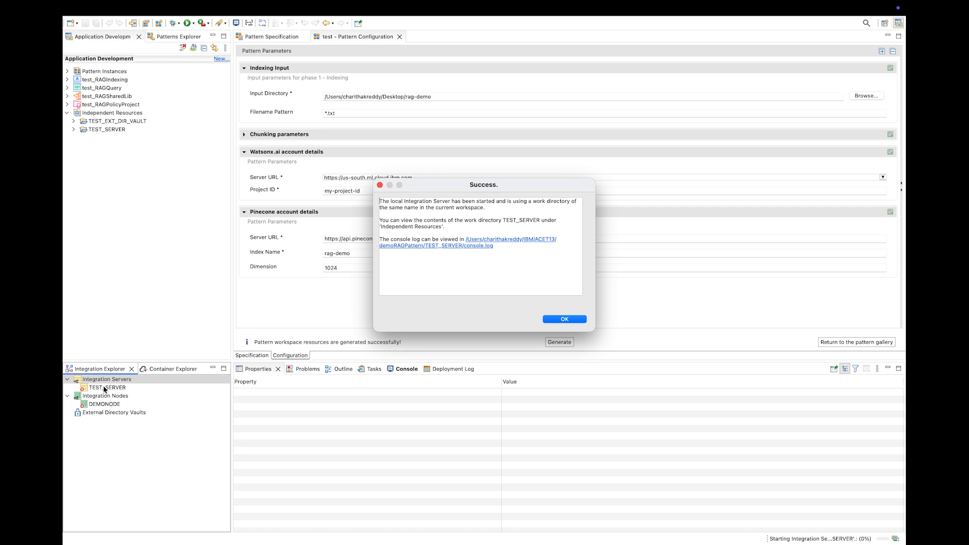
left_click(553, 320)
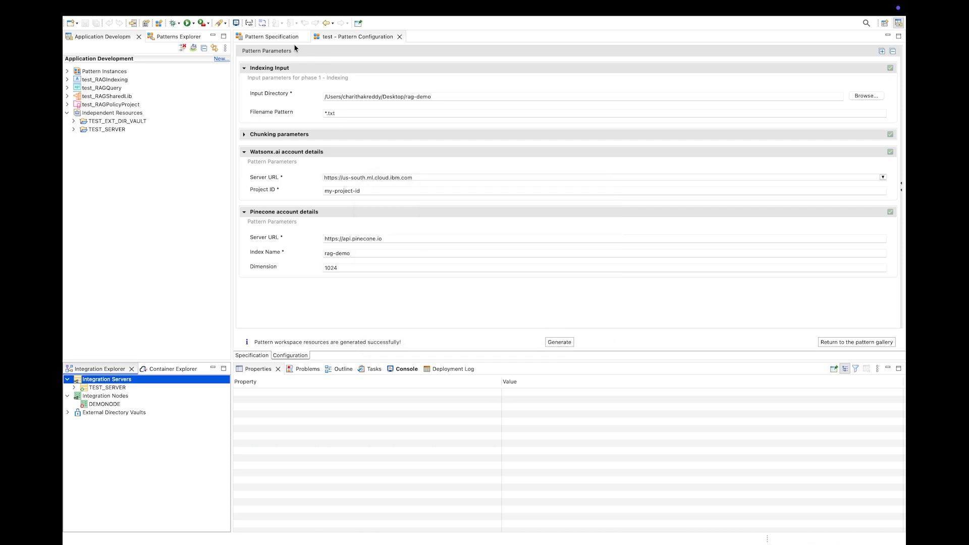
Examine the pattern specification's instructions for setting up the Watsonx.ai and Pinecone credentials.
left_click(280, 38)
scroll(333, 230, "down", 5)
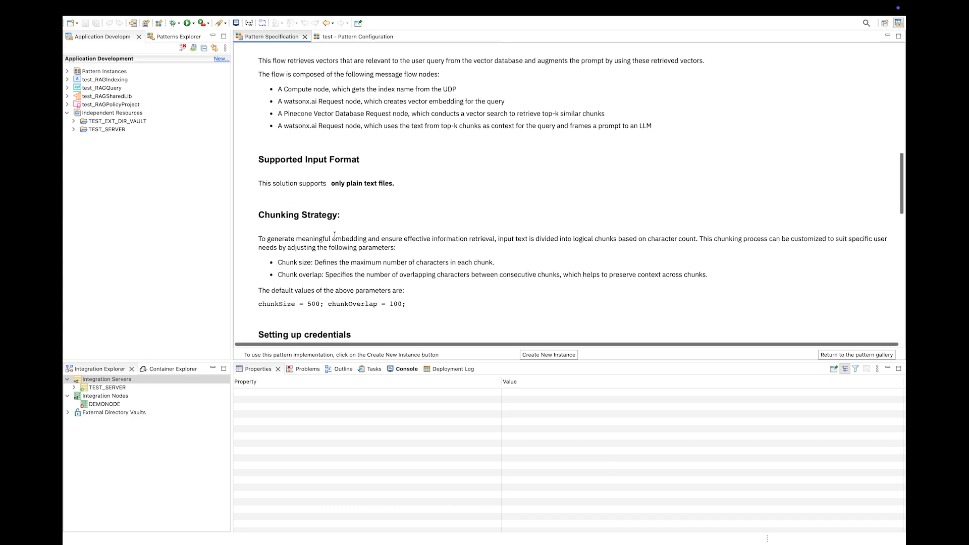
scroll(334, 236, "down", 3)
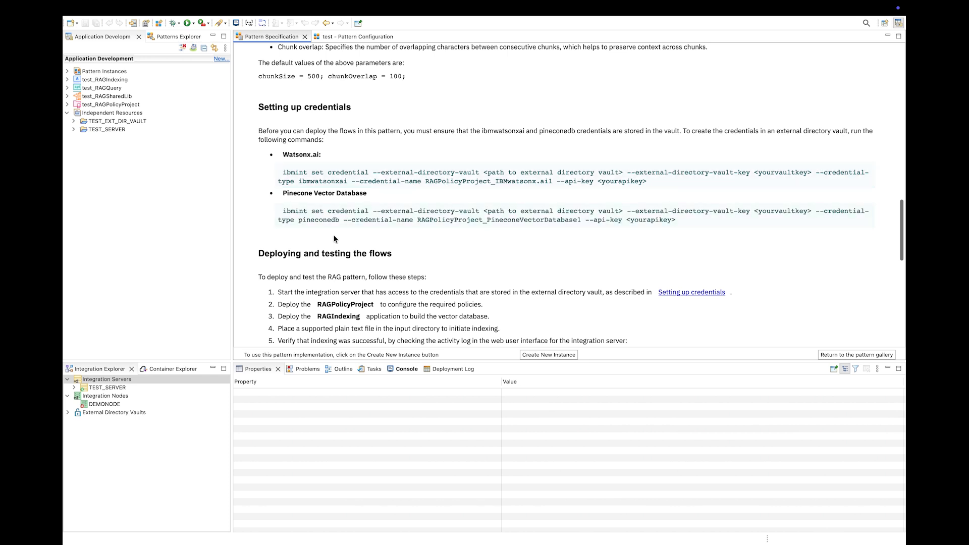
Expand the external directory vaults and inspect the credential types stored in TEST_EXT_DIR_VAULT.
left_click(67, 413)
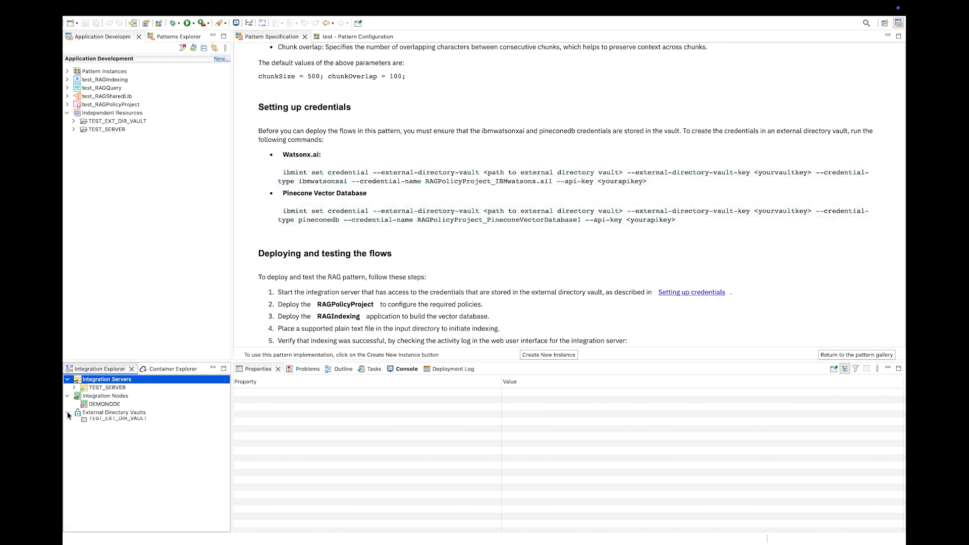
left_click(72, 413)
right_click(94, 413)
left_click(105, 450)
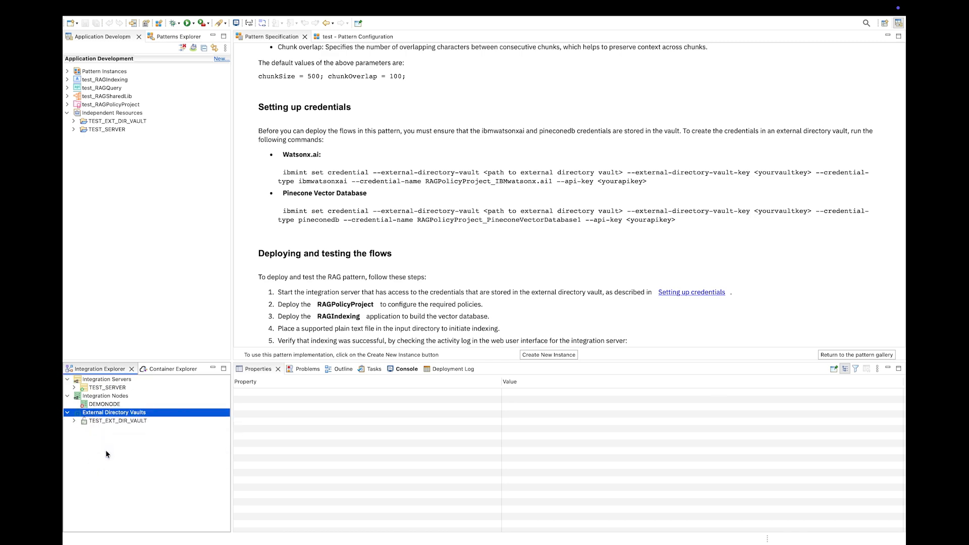
left_click(74, 420)
left_click(80, 429)
left_click(80, 446)
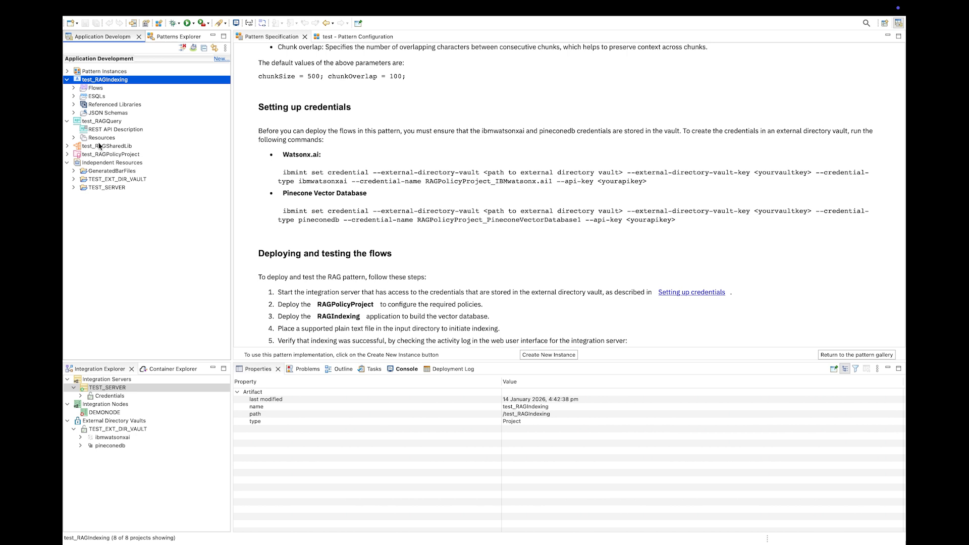
Deploy test_RAGPolicyProject and test_RAGIndexing to TEST_SERVER, dismissing each deployment report.
left_click_drag(99, 154, 106, 388)
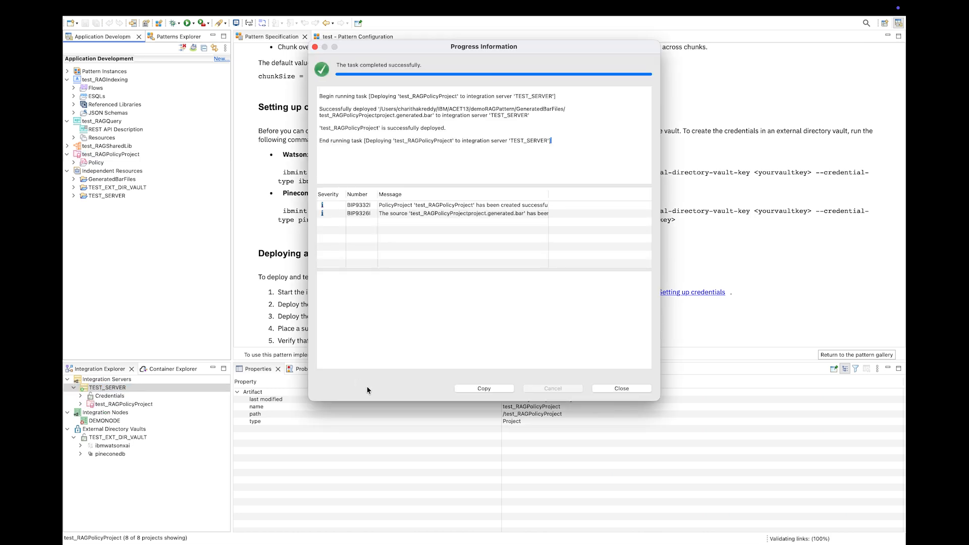
left_click(594, 387)
left_click_drag(105, 80, 111, 393)
left_click(585, 298)
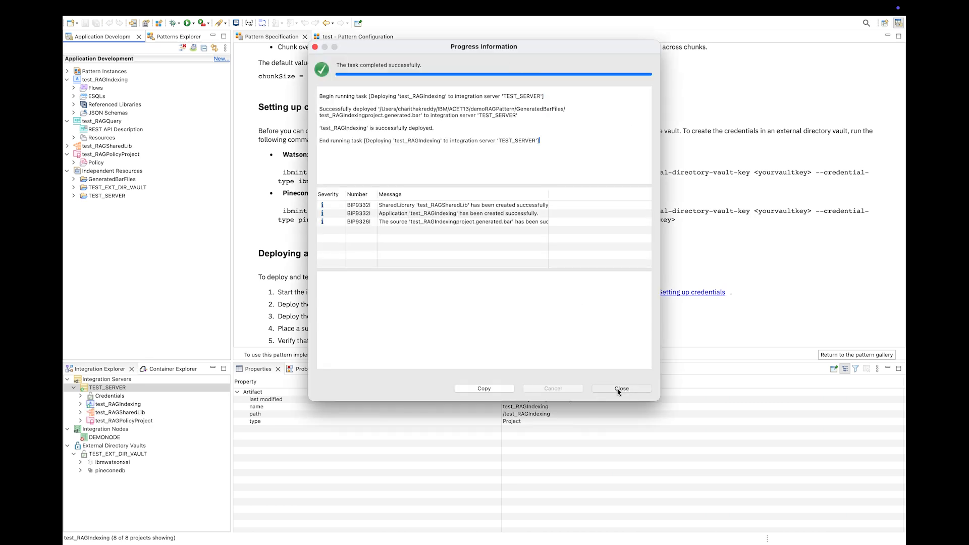
left_click(616, 388)
Open Indexing.msgflow from test_RAGIndexing and inspect the Read File node and the message flow's Input properties.
left_click(73, 88)
double_click(107, 97)
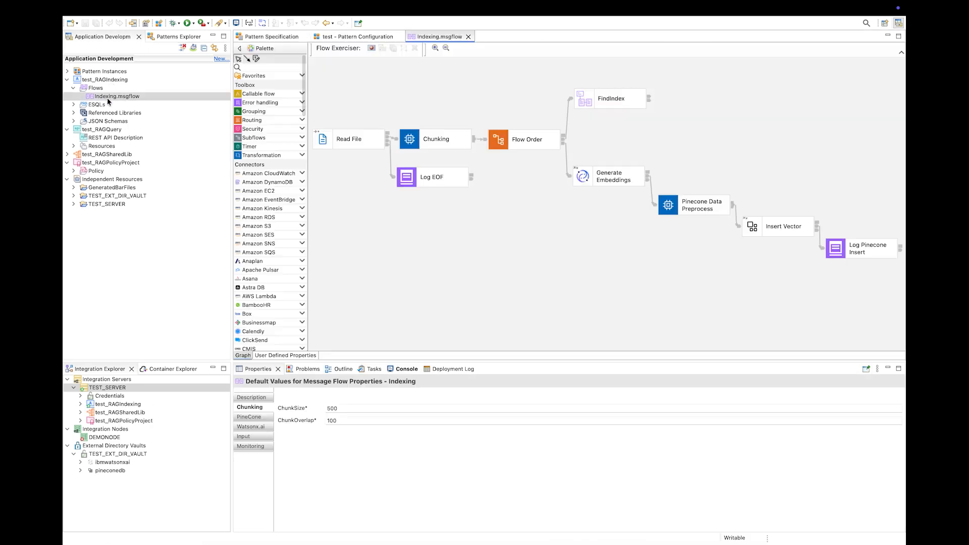
left_click(360, 141)
left_click(351, 233)
left_click(243, 436)
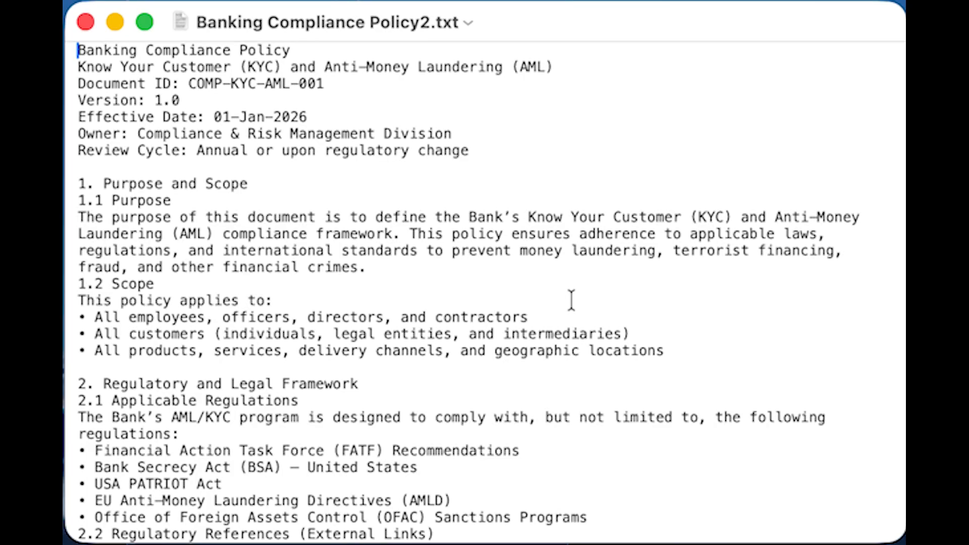
Review Banking Compliance Policy2.txt and place a copy of it in the rag-demo folder.
scroll(572, 301, "down", 10)
scroll(571, 300, "down", 15)
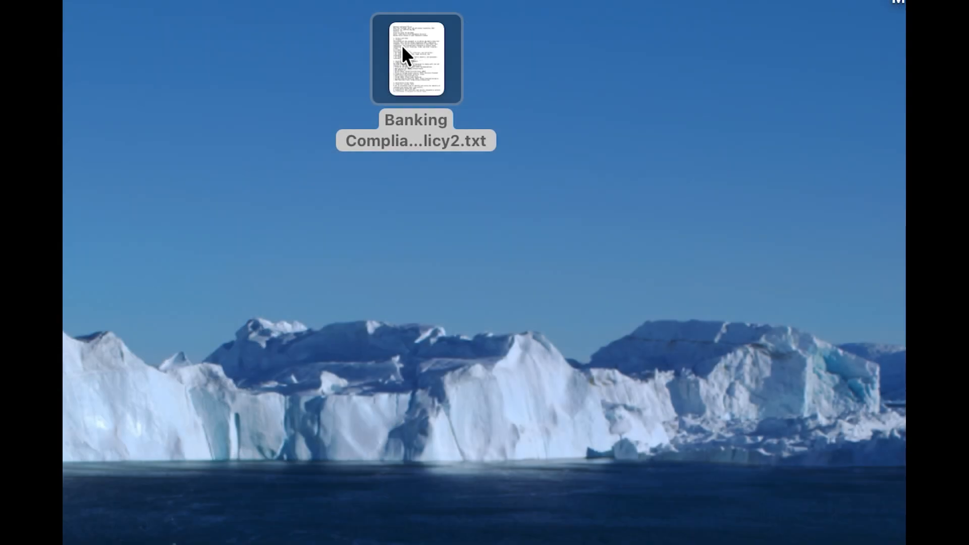
right_click(402, 46)
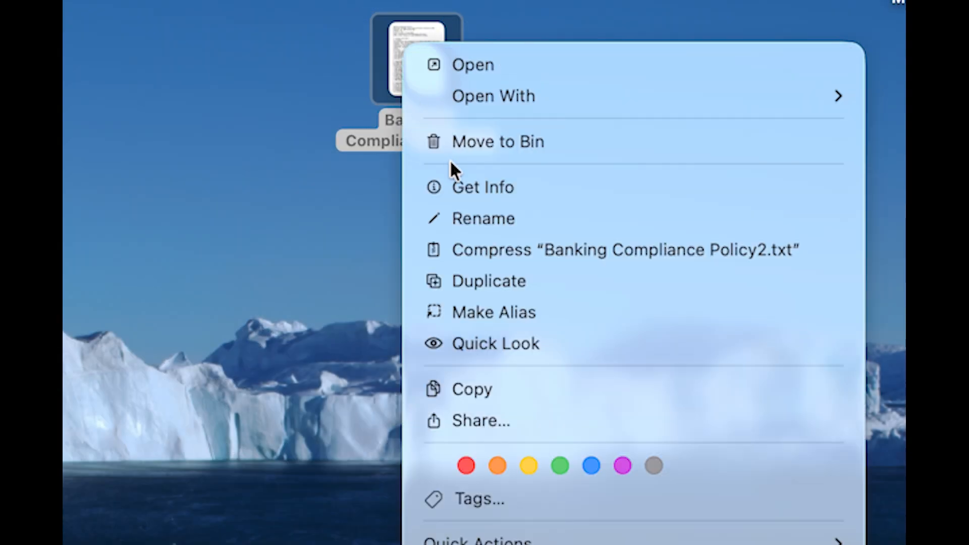
left_click(459, 389)
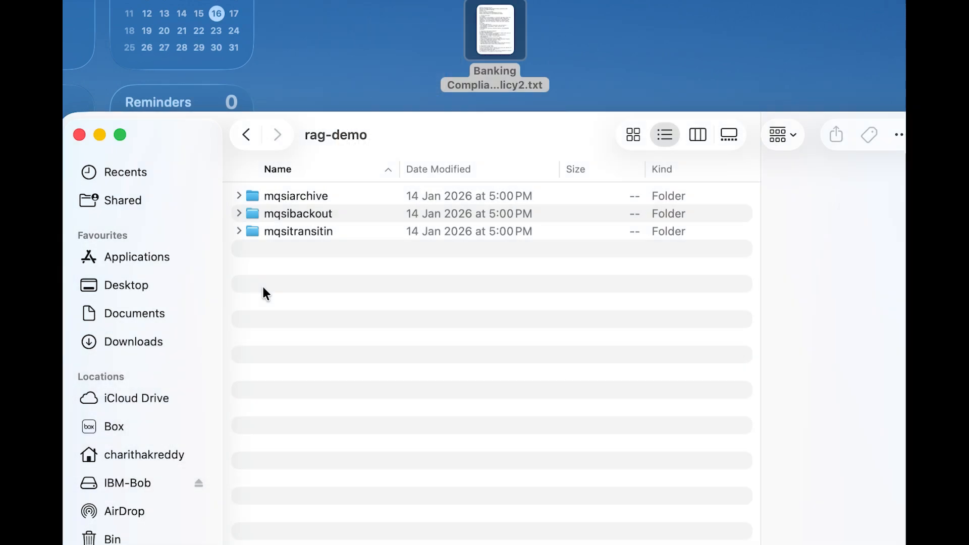
right_click(263, 288)
left_click(287, 319)
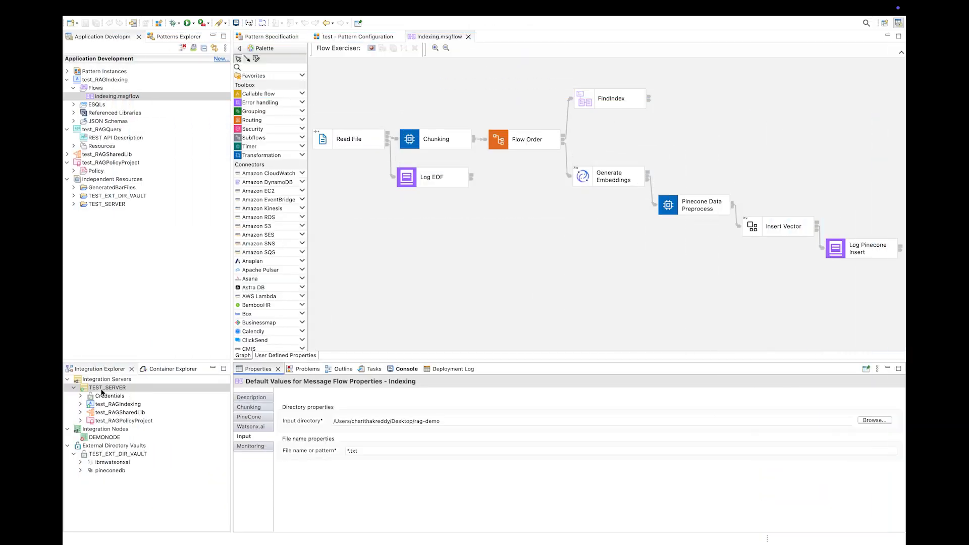
Open TEST_SERVER's web interface in the browser and fetch the Indexing flow's activity log, showing 50 entries per page.
right_click(107, 388)
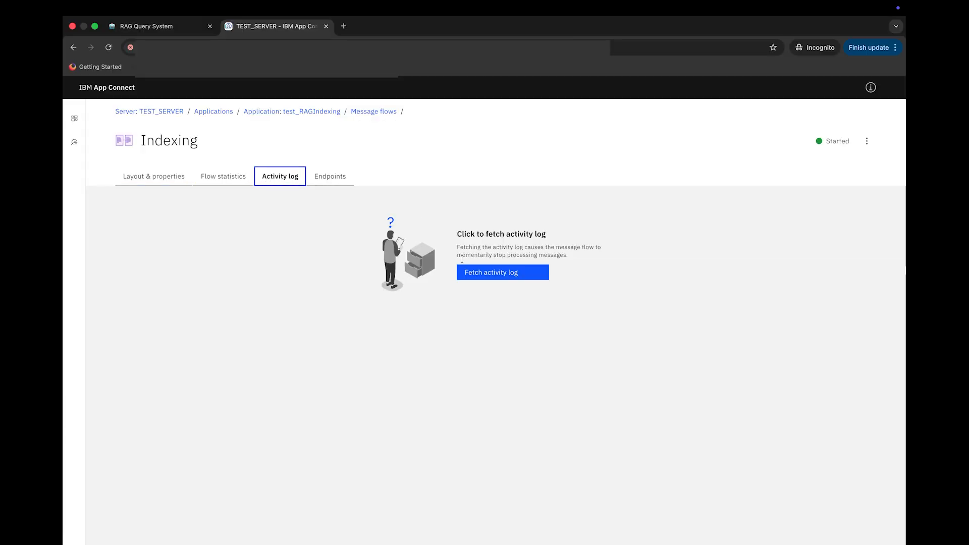
left_click(503, 272)
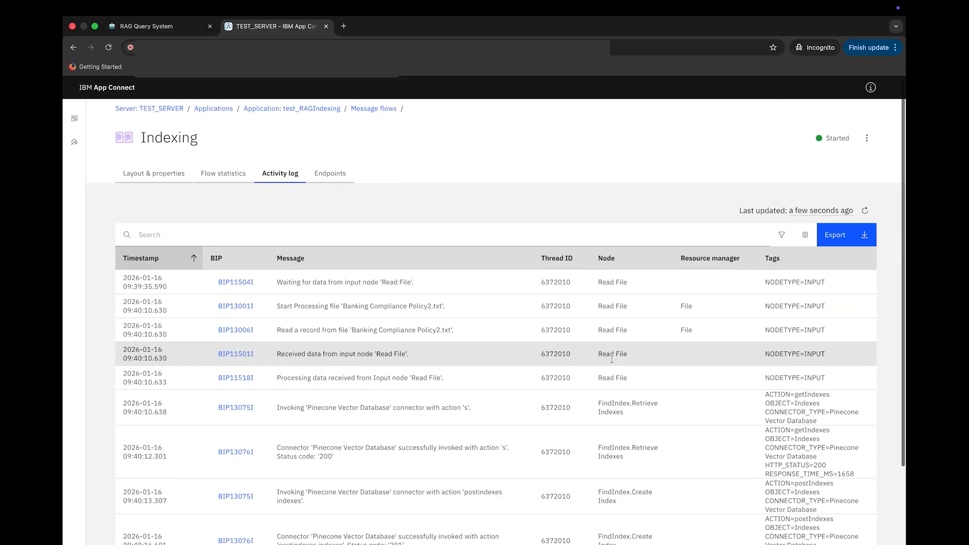
scroll(612, 359, "down", 3)
left_click(202, 519)
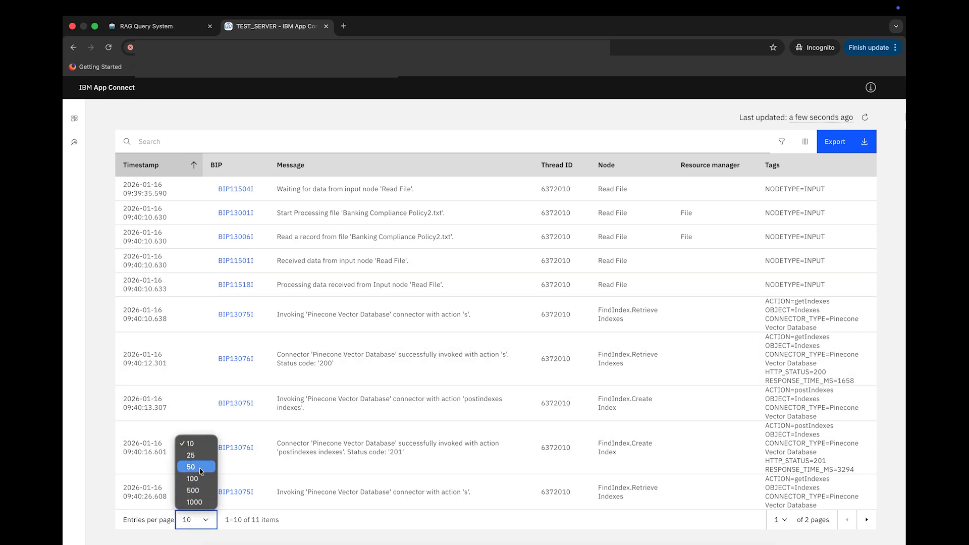
left_click(201, 468)
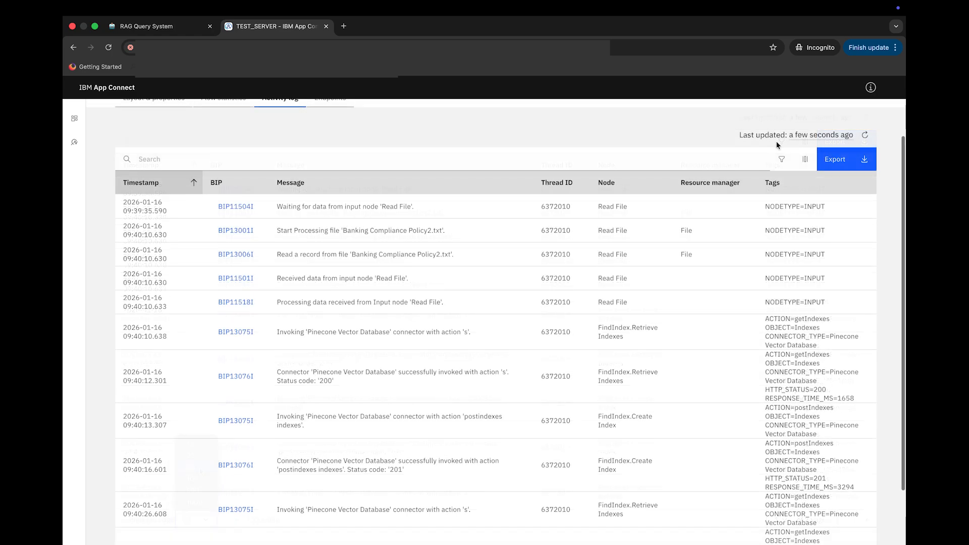
Examine the activity log's connector calls, vector insertion and file completion entries for Banking Compliance Policy2.txt.
scroll(745, 274, "down", 10)
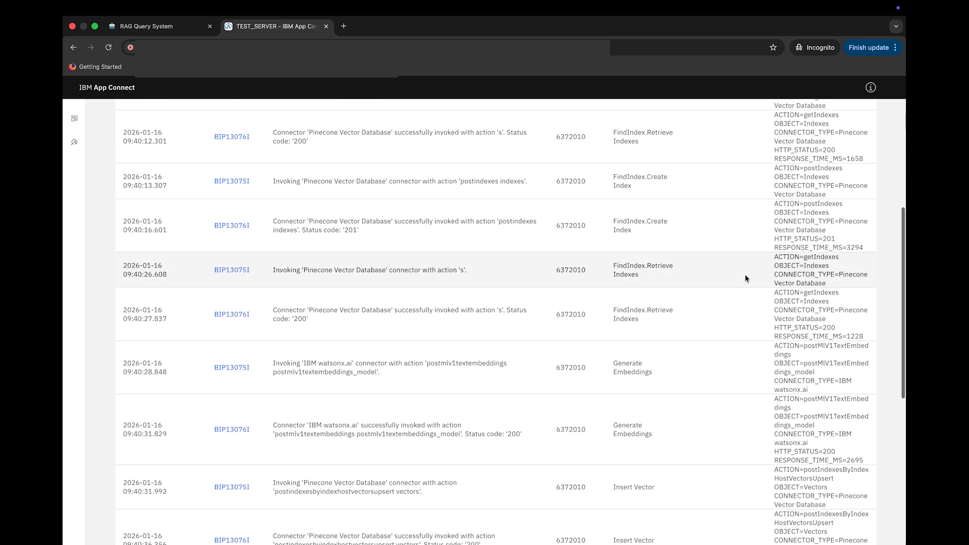
scroll(746, 275, "down", 1)
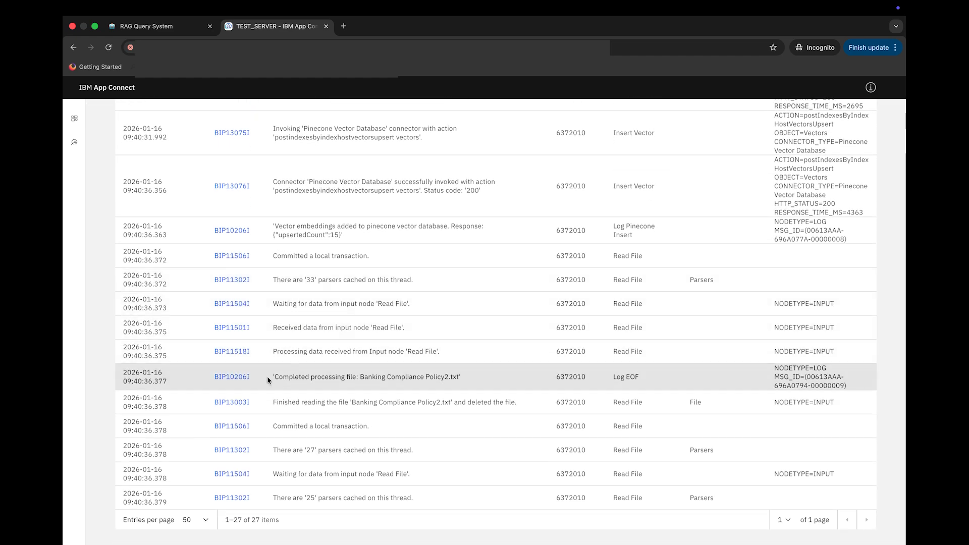
triple_click(268, 380)
left_click_drag(276, 402, 519, 402)
left_click(519, 402)
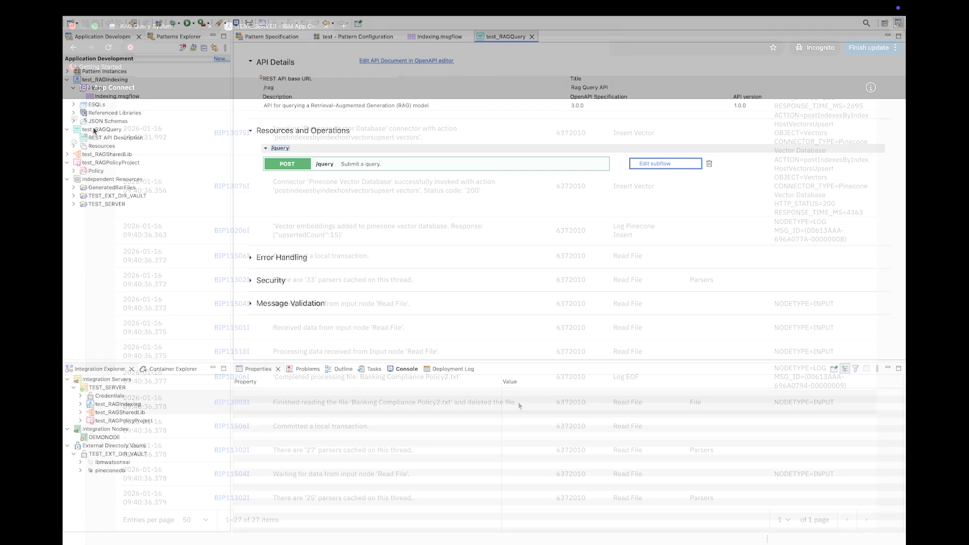
Switch to the toolkit and deploy test_RAGQuery with its referenced shared library test_RAGSharedLib to TEST_SERVER, dismissing the deployment report.
left_click_drag(93, 129, 103, 393)
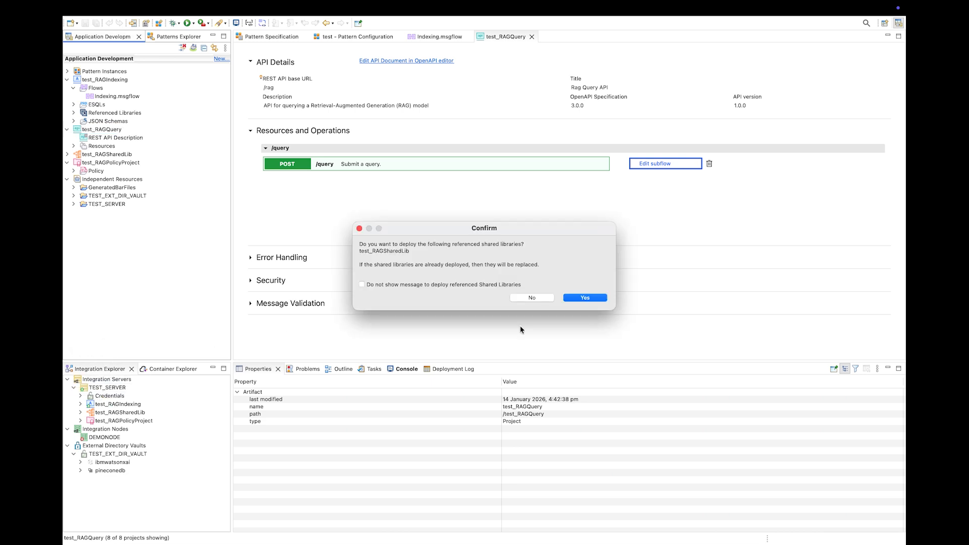
left_click(603, 298)
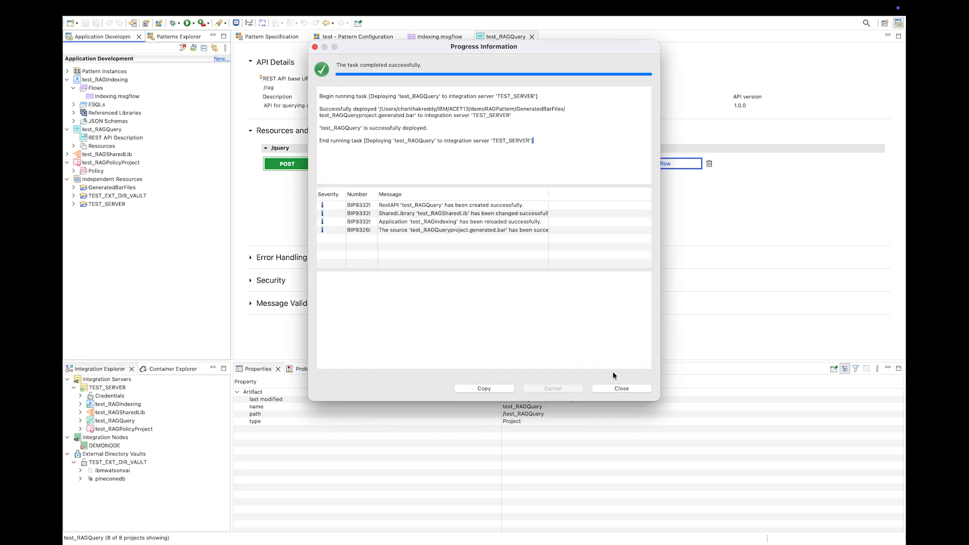
left_click(614, 390)
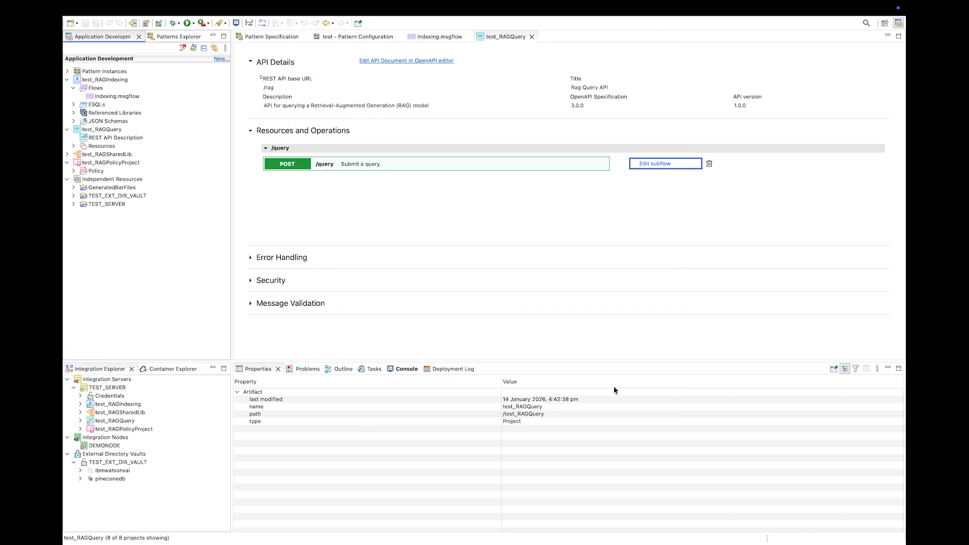
Inspect the deployed test_RAGQuery's properties and check the API endpoint shown in the browser's RAG Query Interface.
left_click(107, 421)
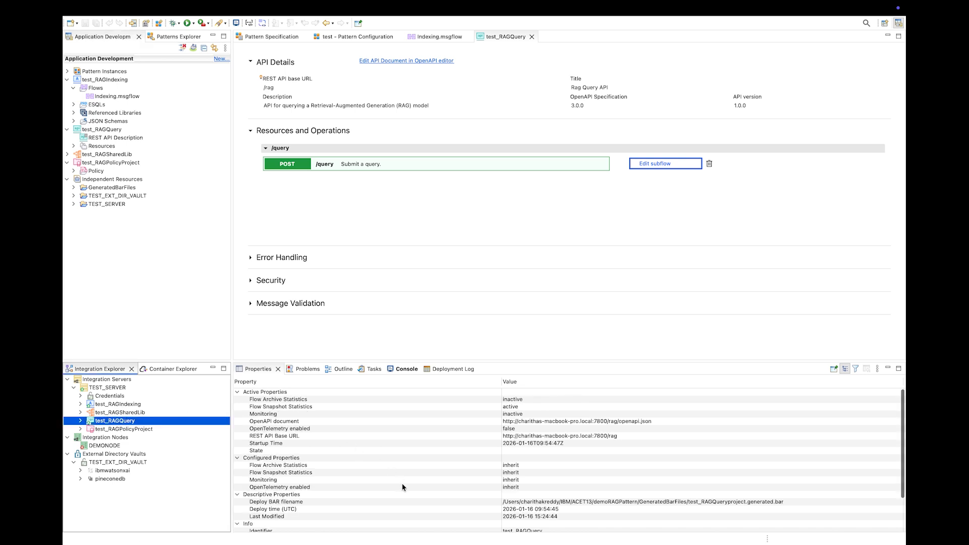
scroll(402, 483, "down", 3)
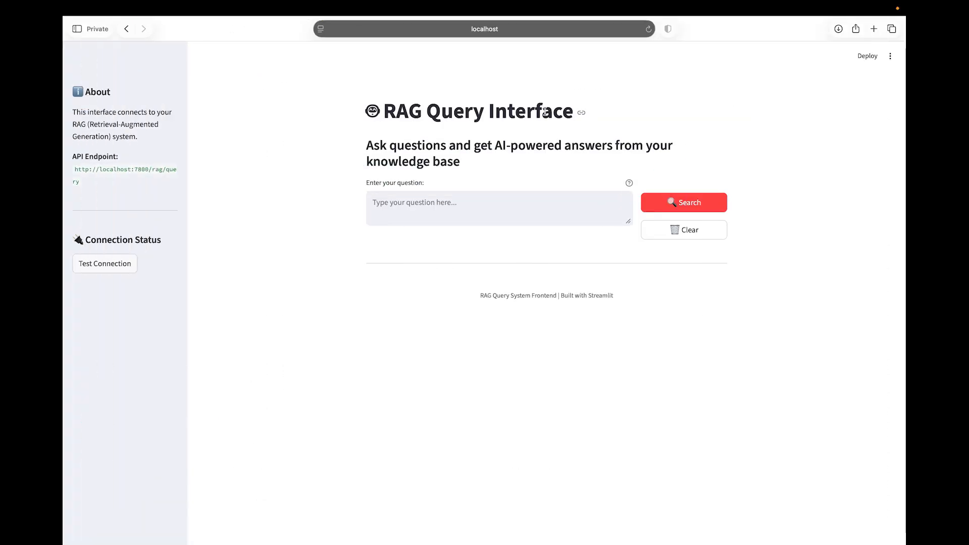
triple_click(75, 169)
left_click(85, 182)
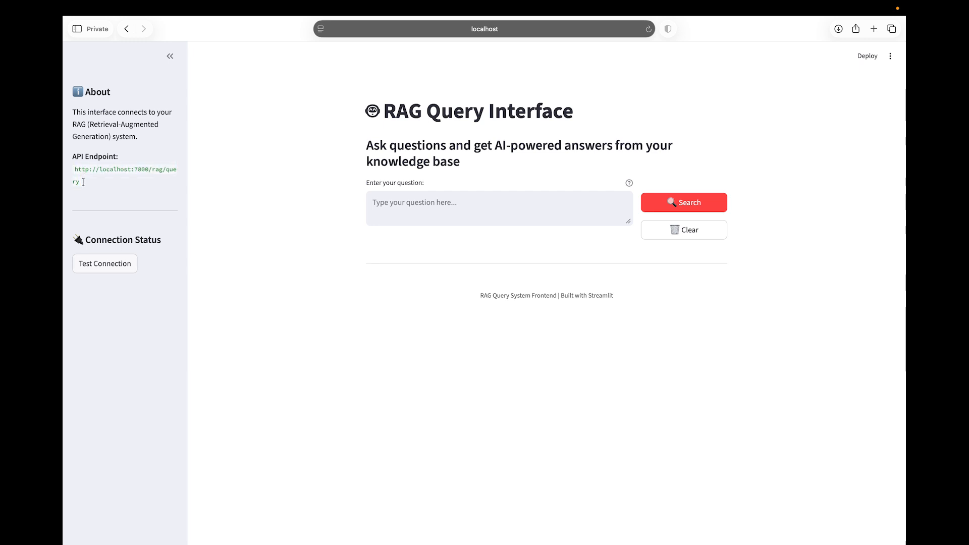
Submit the question "What is the purpose of the bank KYC and AML policy?" in the RAG Query Interface.
left_click(385, 195)
type("What is the purpose of the ban")
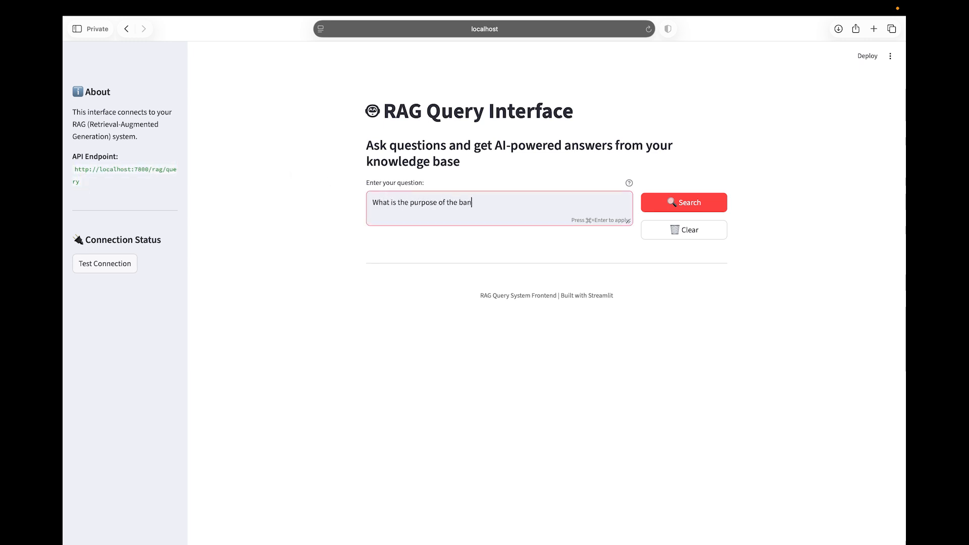
type("k KYC and AML")
type("policy?")
left_click(652, 203)
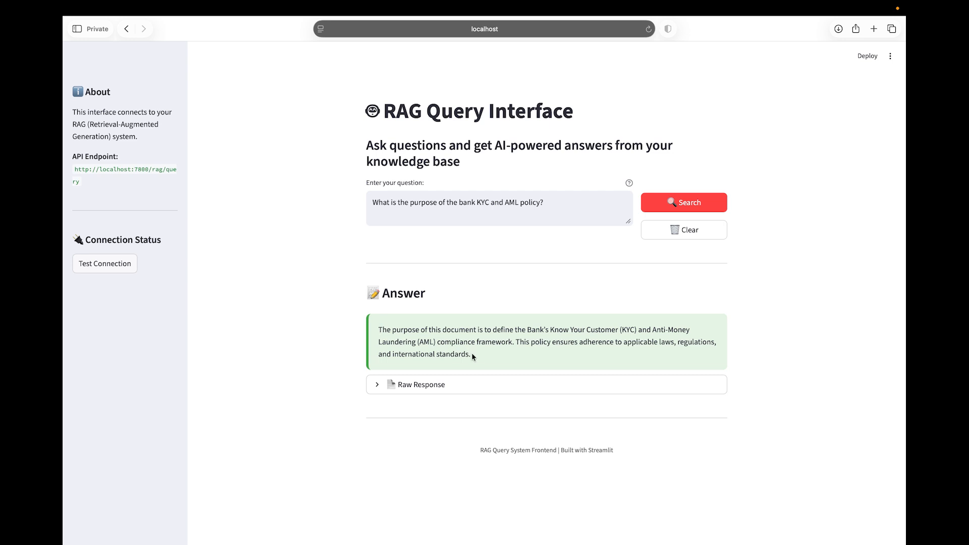
Replace the question with "Who is responsible for approving the KYC and AML policy?" and run the search.
left_click_drag(373, 202, 562, 202)
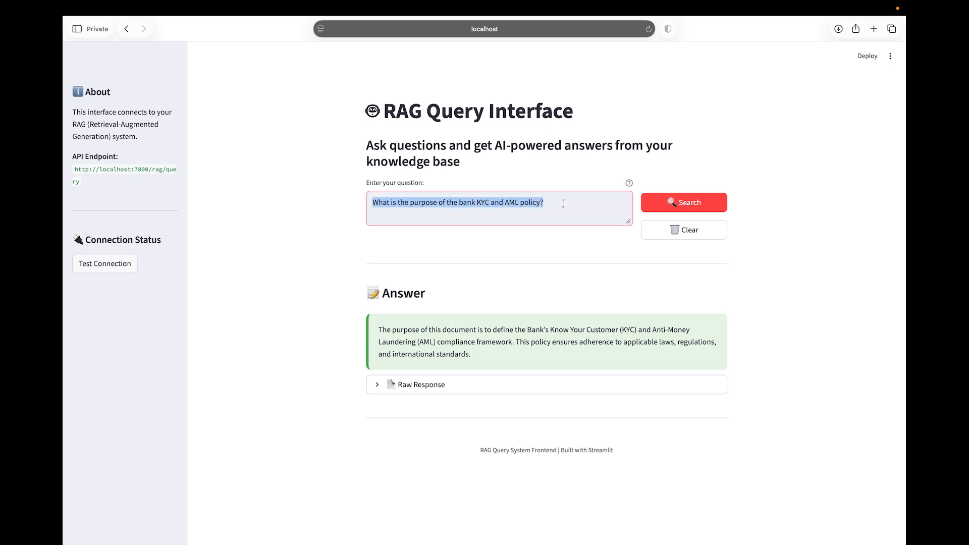
type("Who is responsible for ap")
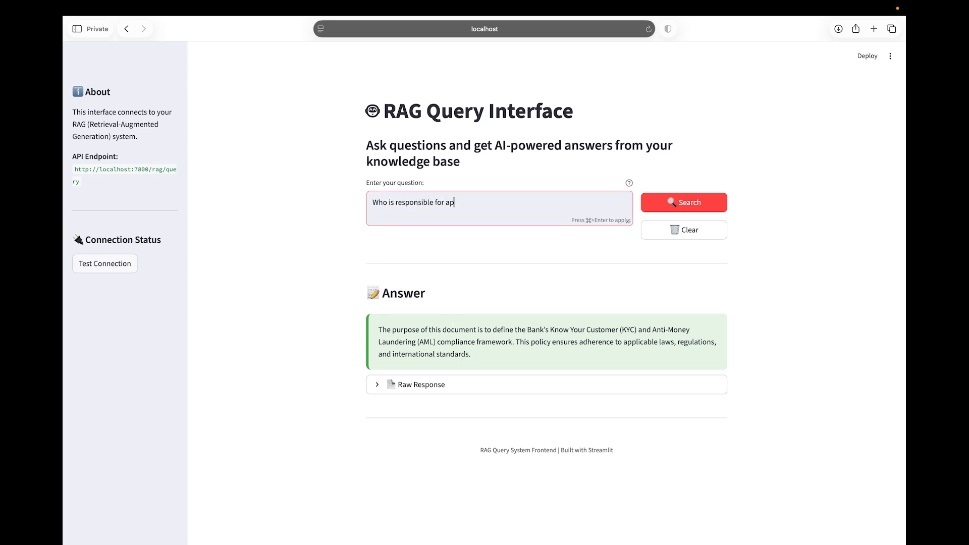
type("proving the KYC and AML policy?")
left_click(671, 198)
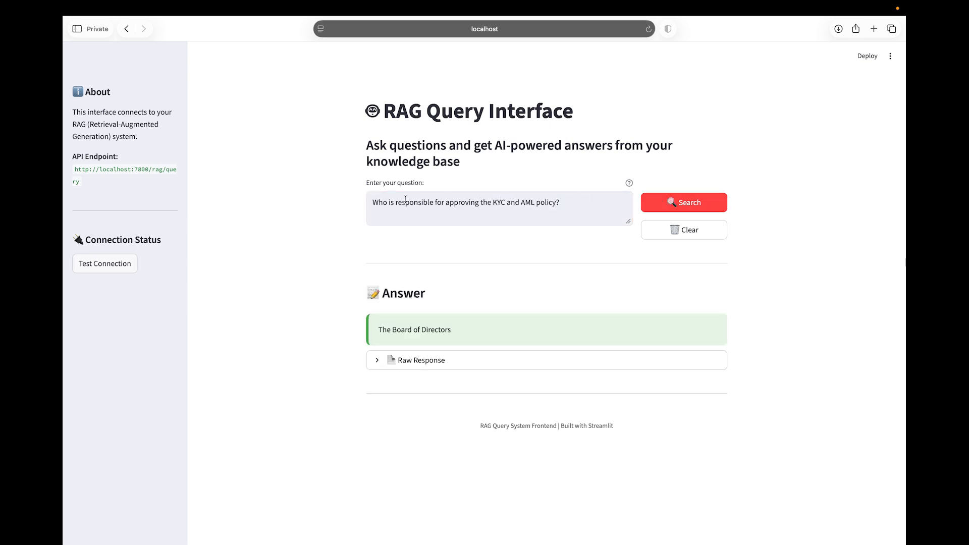
Replace the question with the unrelated "Which is the longest river in the world?" and run the search.
left_click_drag(371, 203, 557, 215)
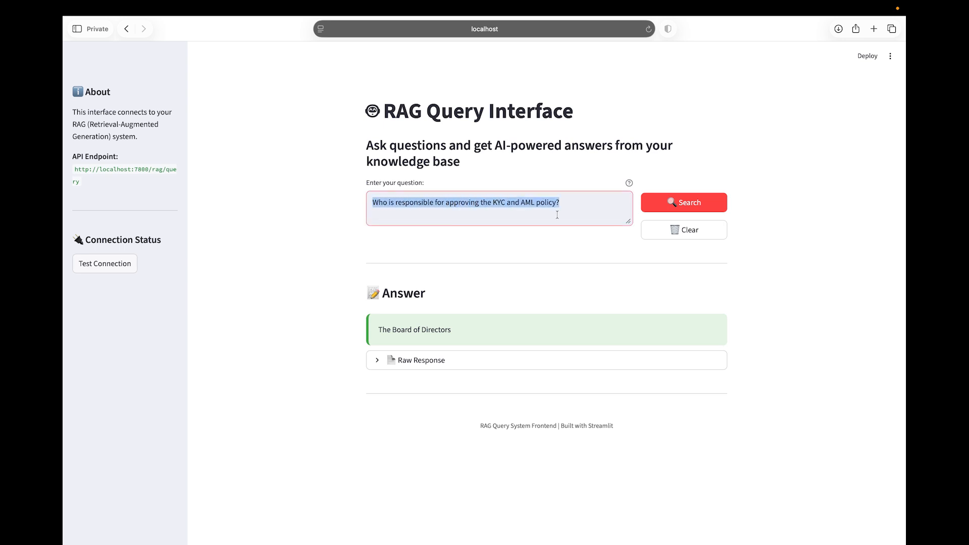
type("Which i")
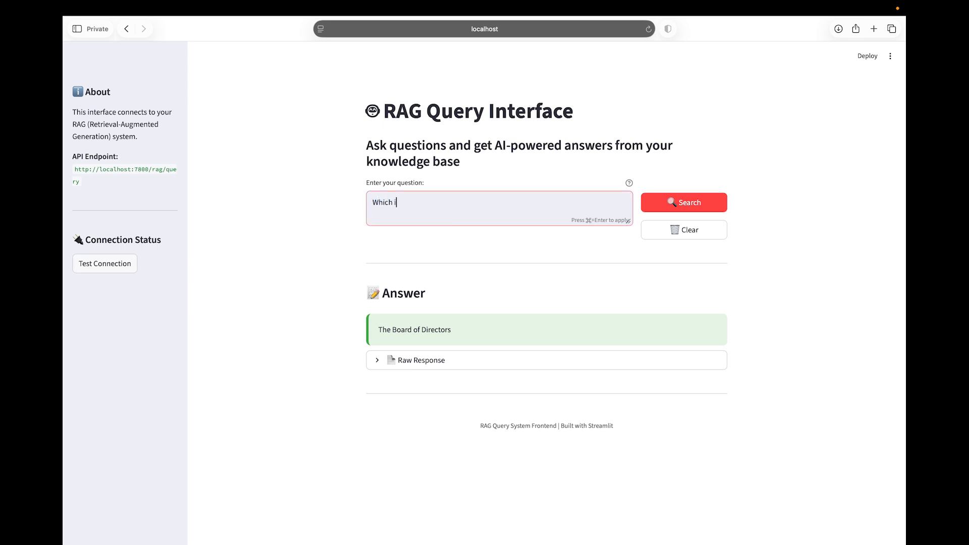
type("s the longest river in the world?")
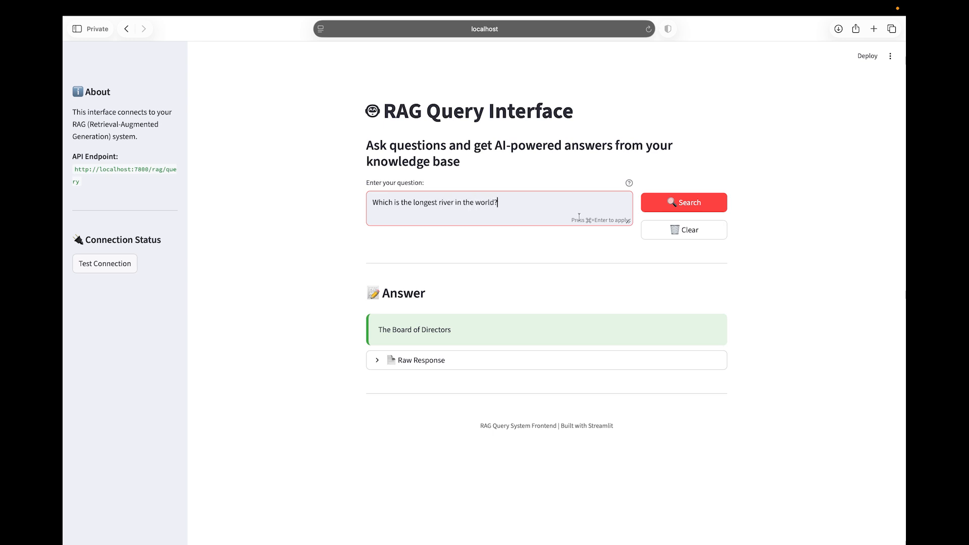
left_click(672, 204)
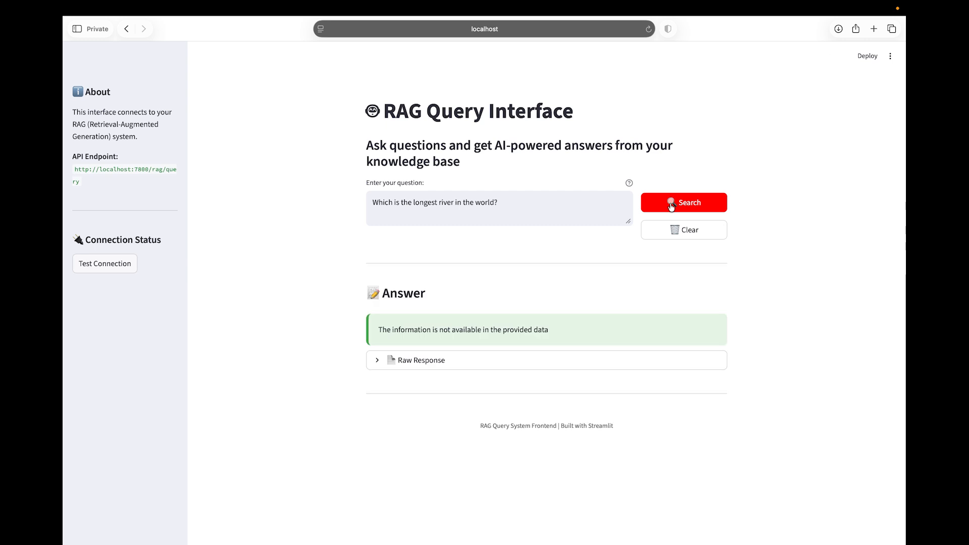